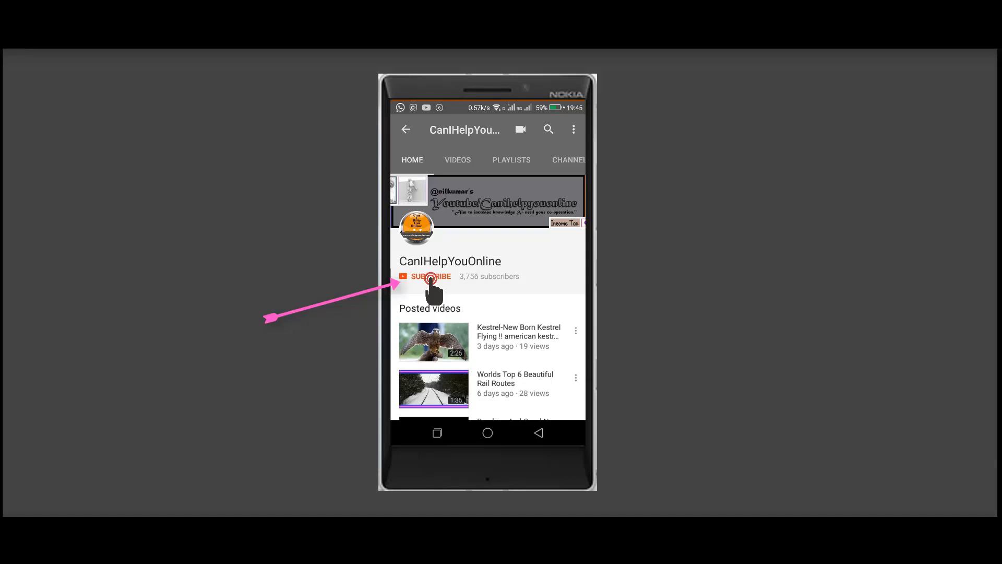
Launch Google Chrome so the Google homepage is ready for a search
left_click(430, 277)
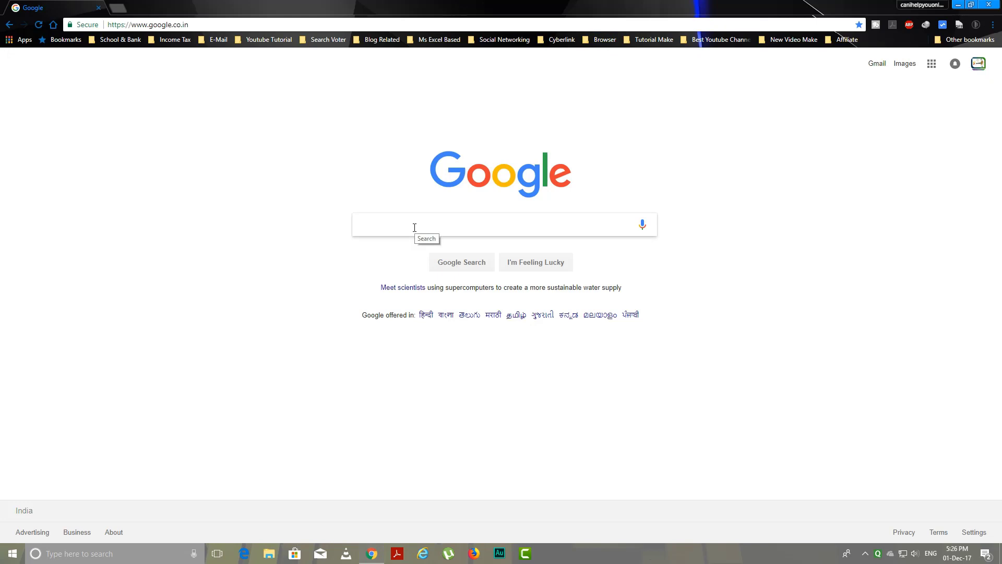
type("shala")
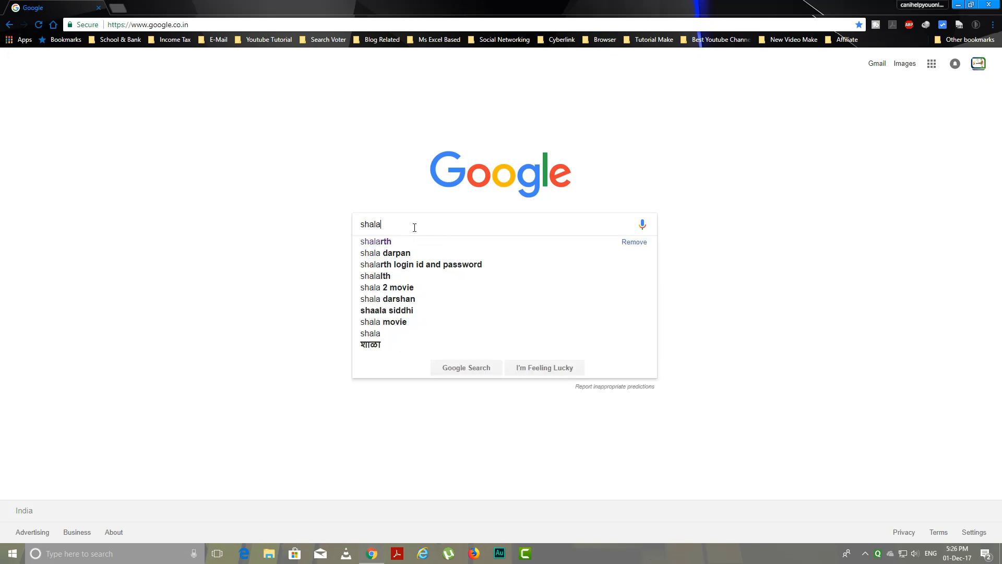
Search 'shalarth' on Google and open the 'Shalarth Login - Maharashtra Gov' result
left_click(375, 241)
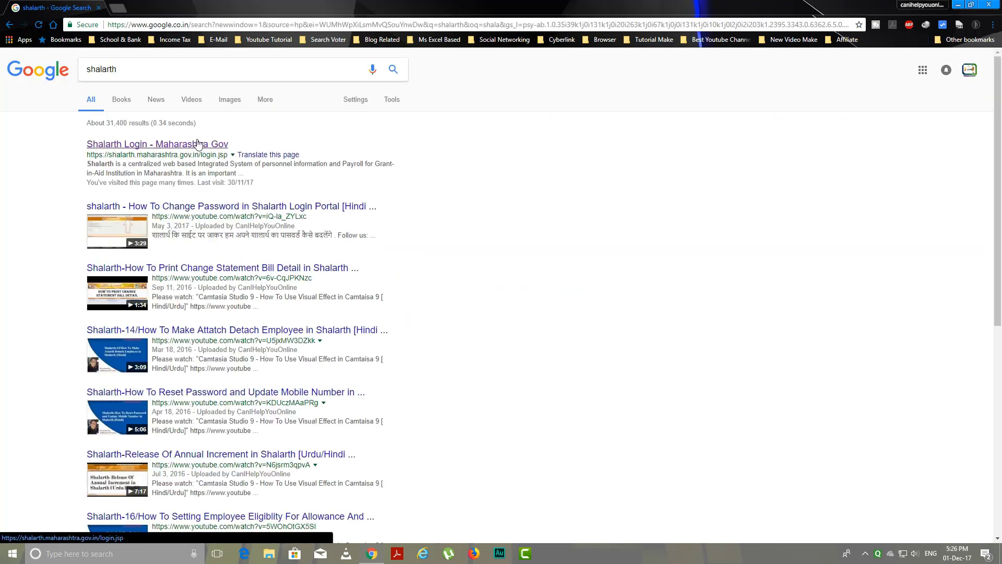
left_click(171, 144)
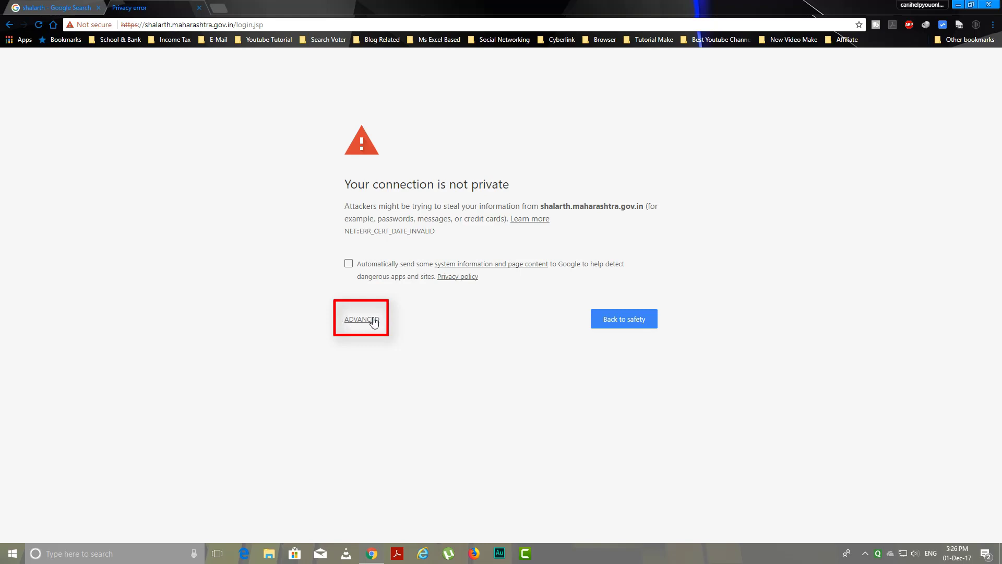
Proceed past Chrome's expired-certificate warning to the Shalarth login page, then minimize both Chrome windows
left_click(360, 319)
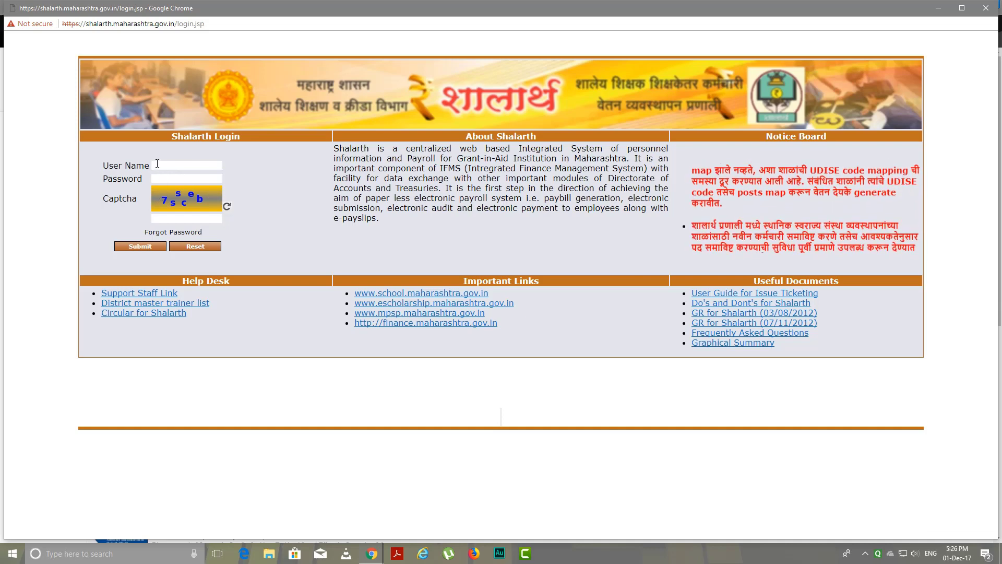
left_click(938, 10)
left_click(991, 6)
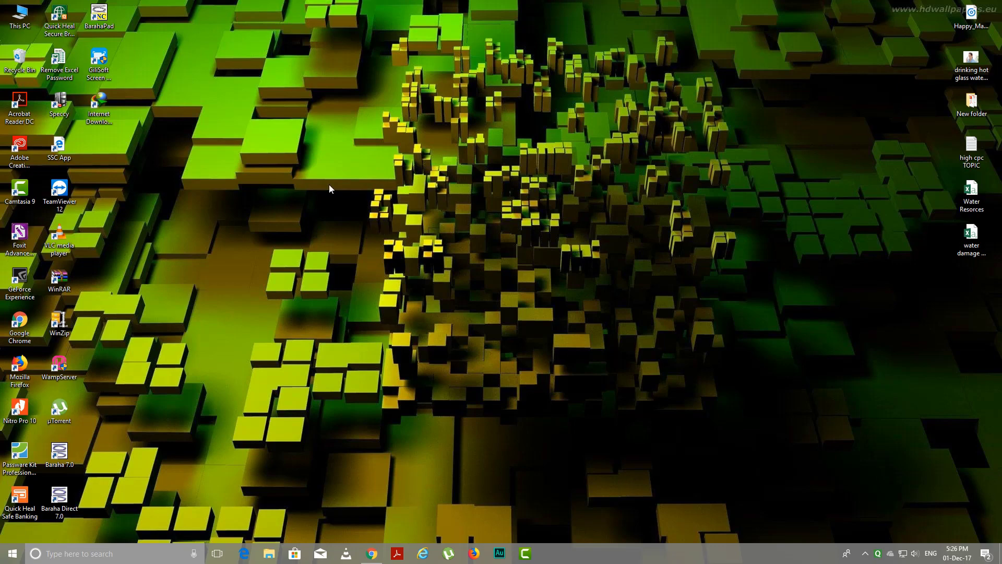
Launch Firefox, decline the default-browser prompt, and search Google for 'shalarth' to open Shalarth Login
left_click(472, 553)
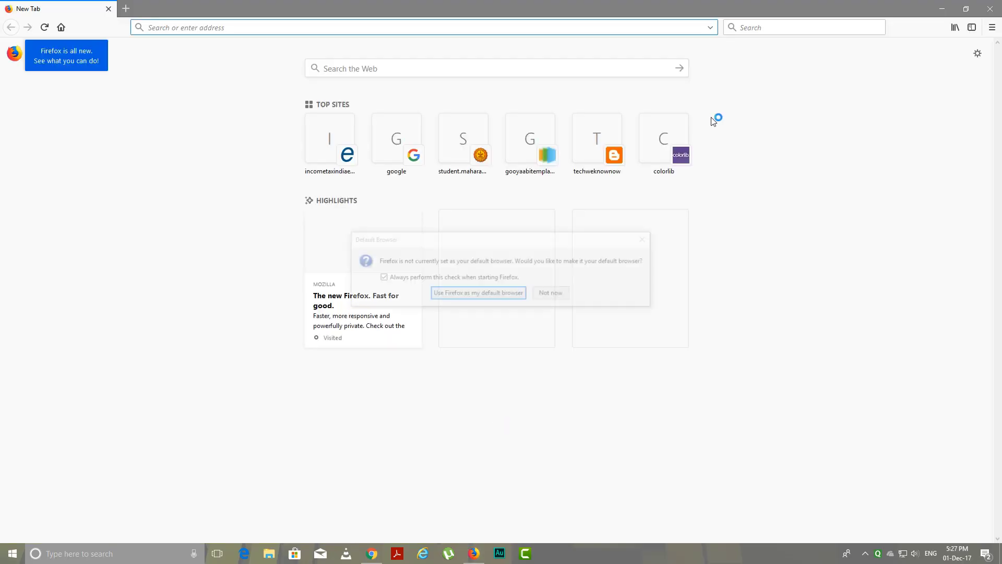
left_click(552, 294)
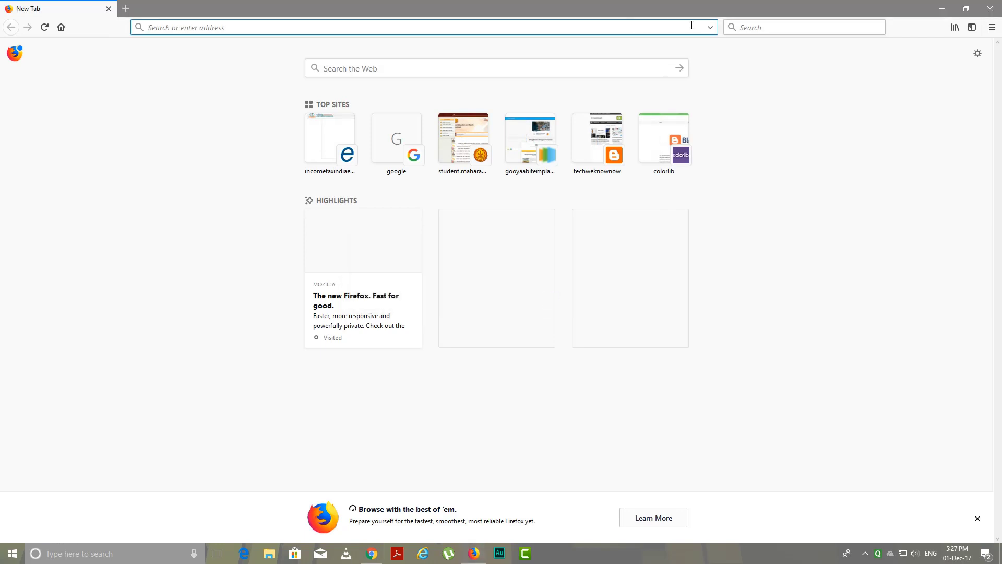
left_click(710, 29)
left_click(231, 48)
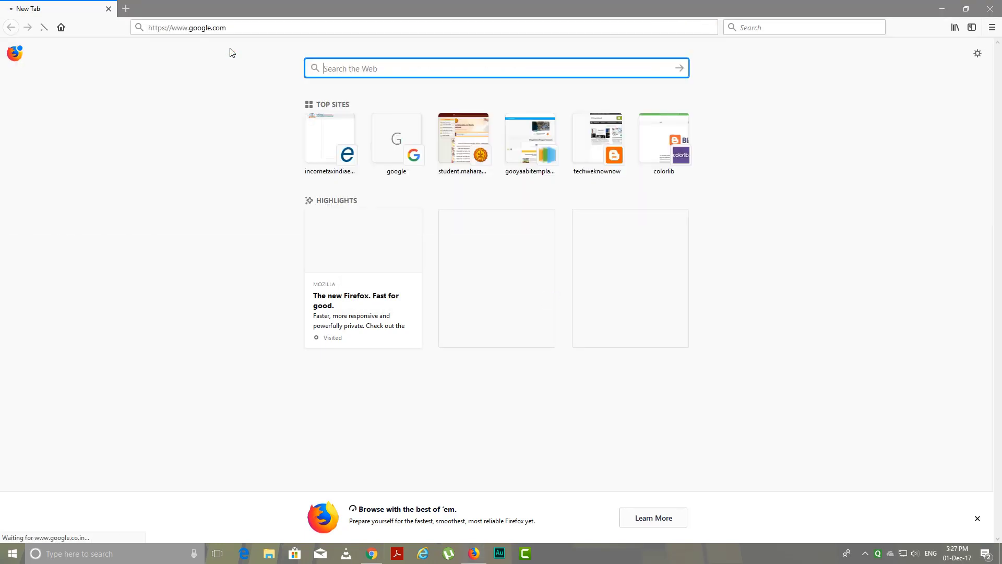
type("sh")
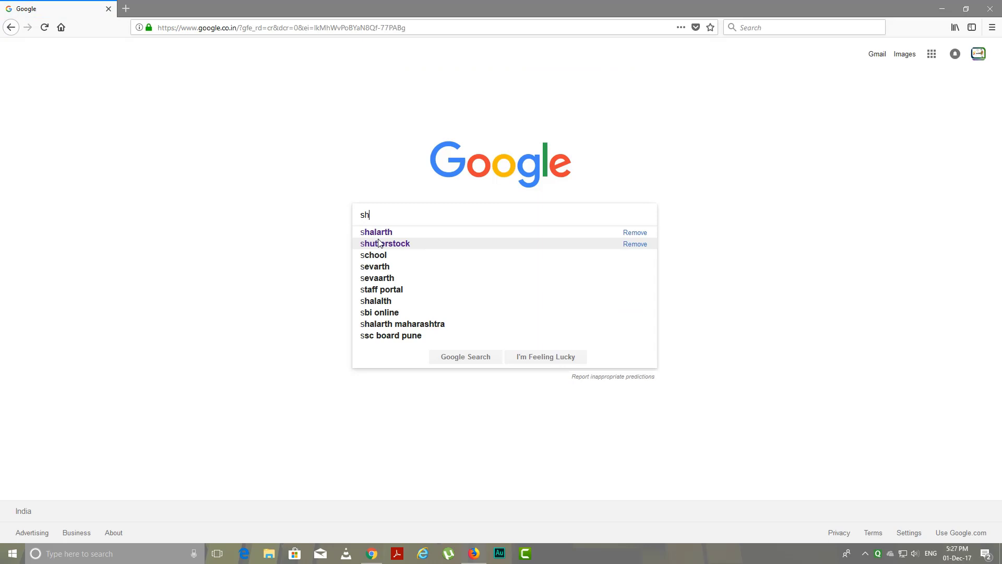
type("ala")
left_click(377, 232)
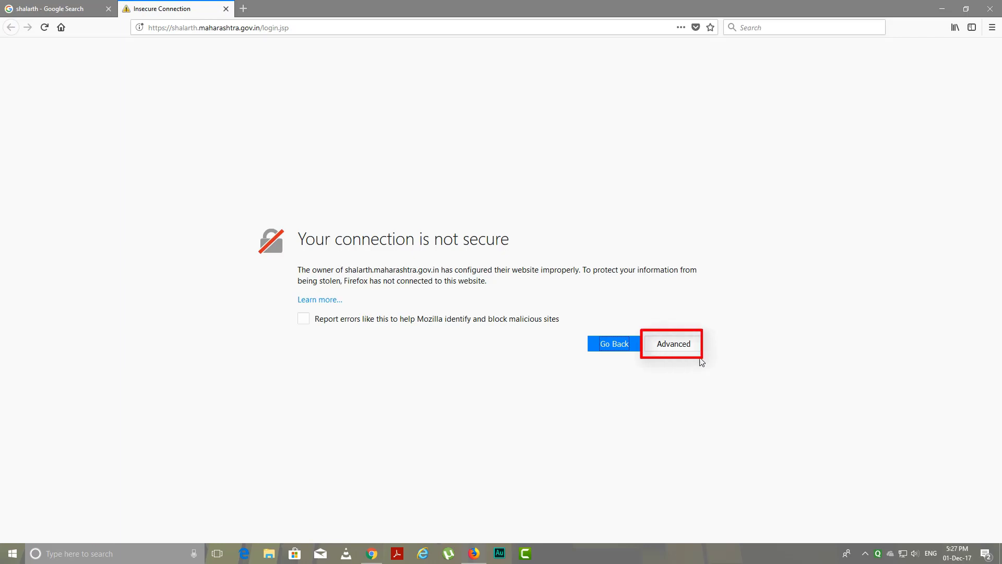
Confirm a Firefox security exception for the Shalarth site, then close Firefox
left_click(673, 347)
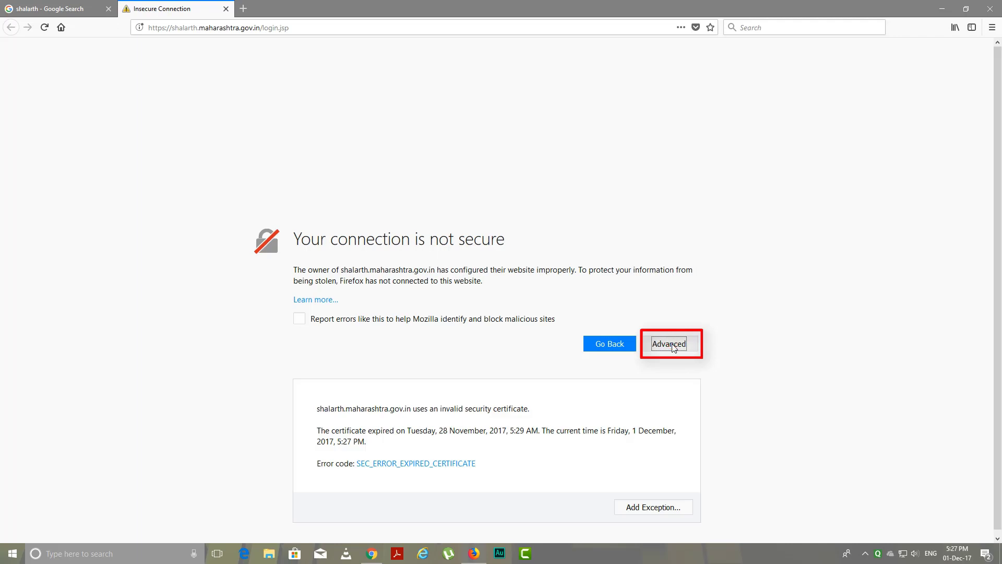
left_click(654, 505)
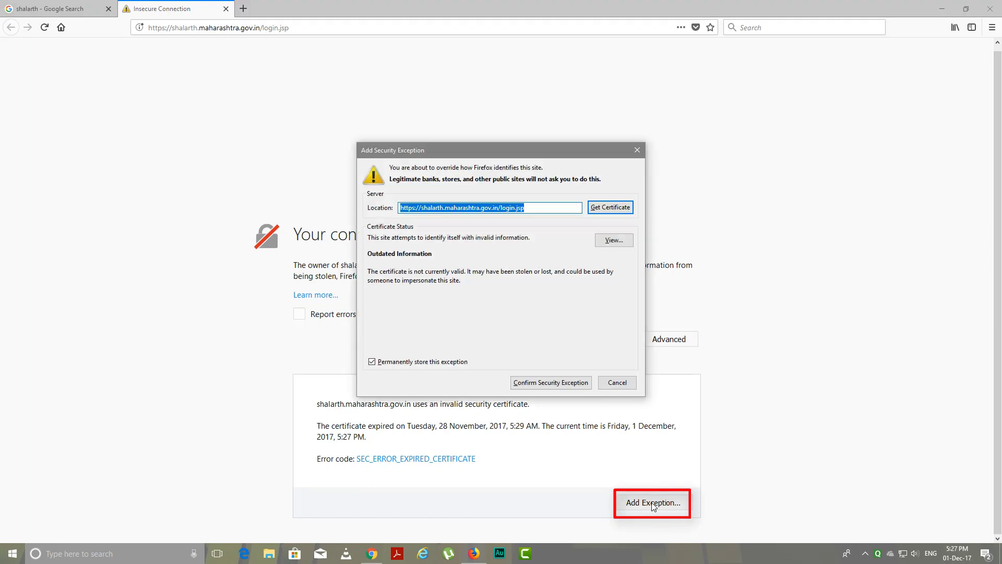
left_click(550, 382)
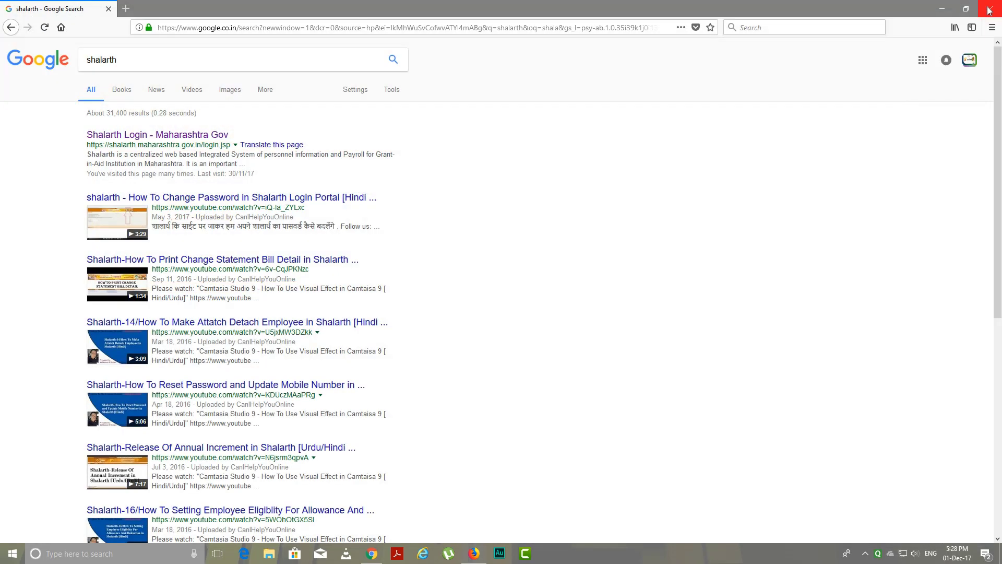
left_click(988, 9)
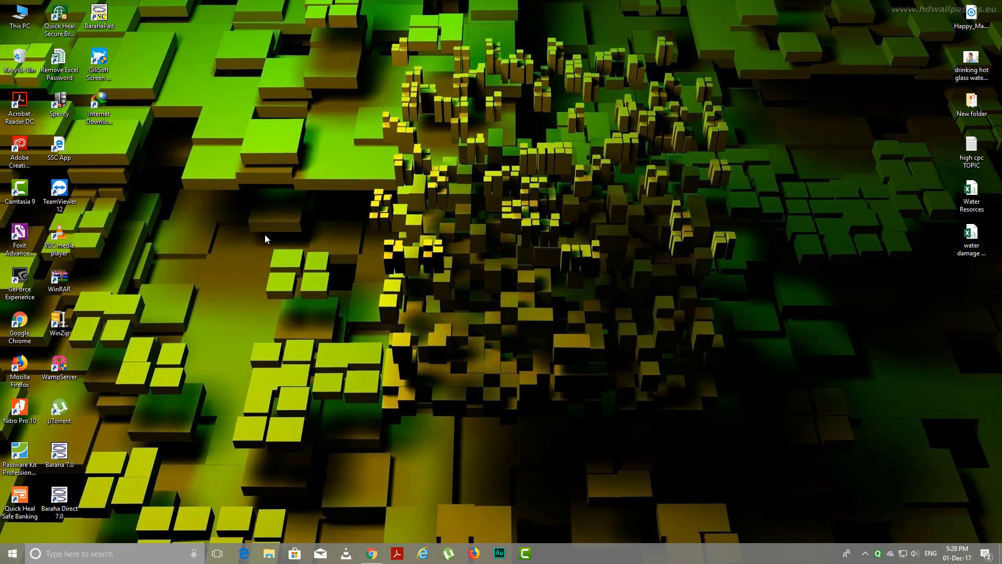
Launch Internet Explorer, search Google for 'shalarth', and open the Shalarth Login result
left_click(422, 554)
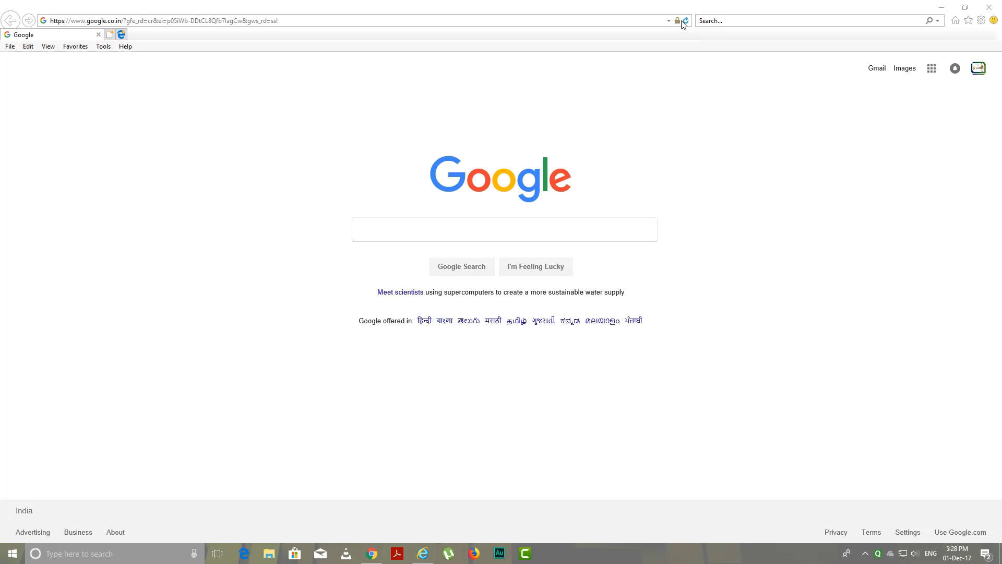
left_click(422, 235)
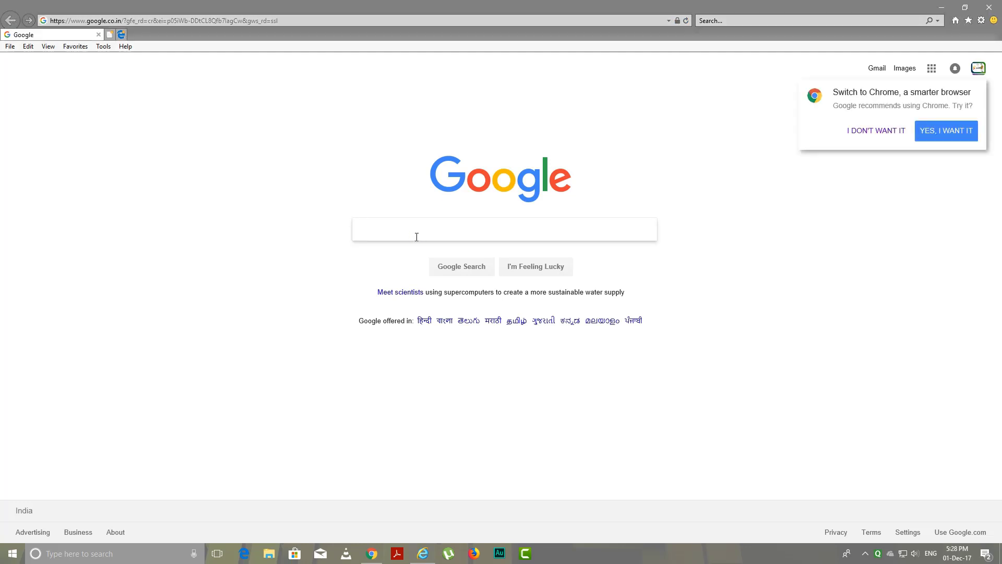
type("shala")
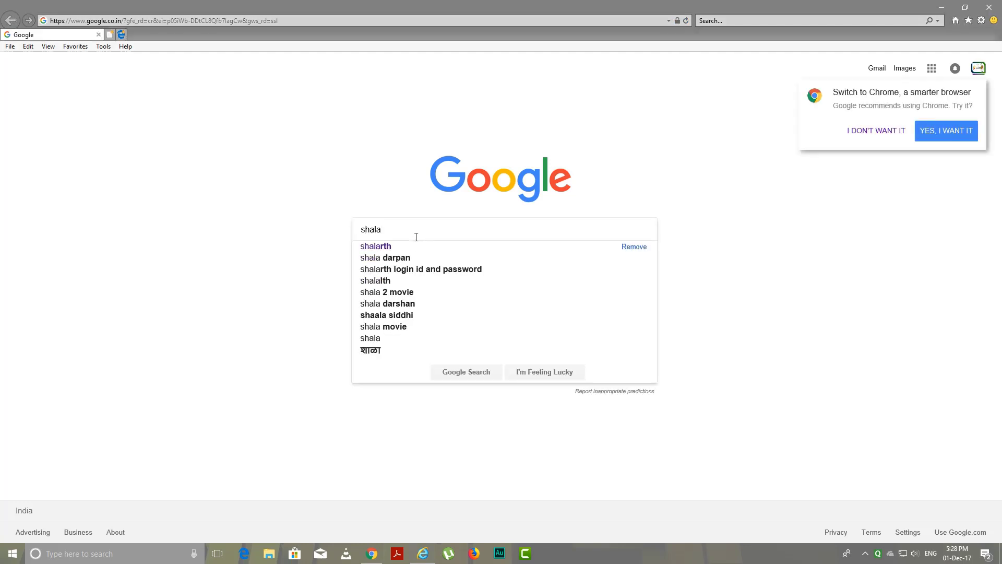
left_click(375, 246)
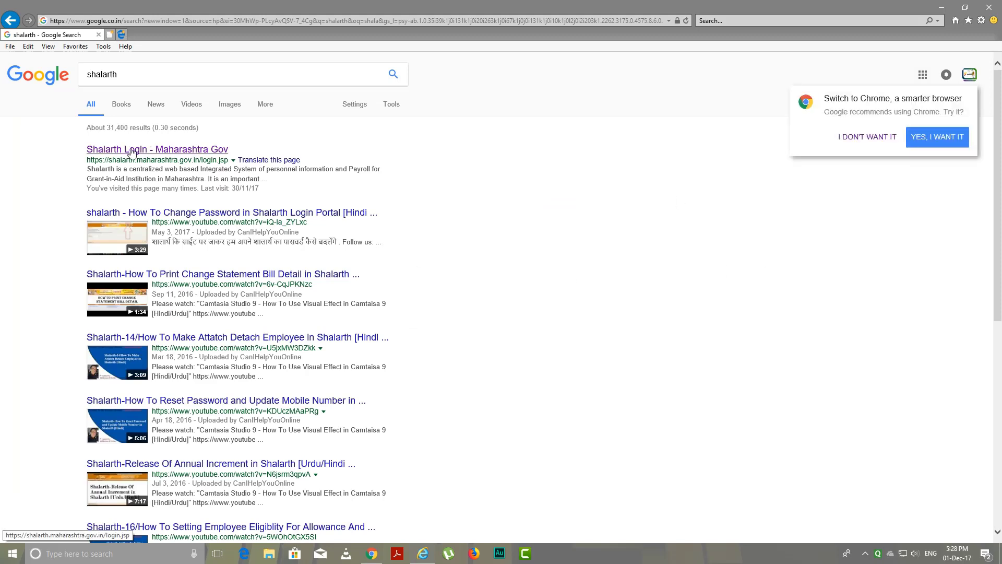
left_click(135, 151)
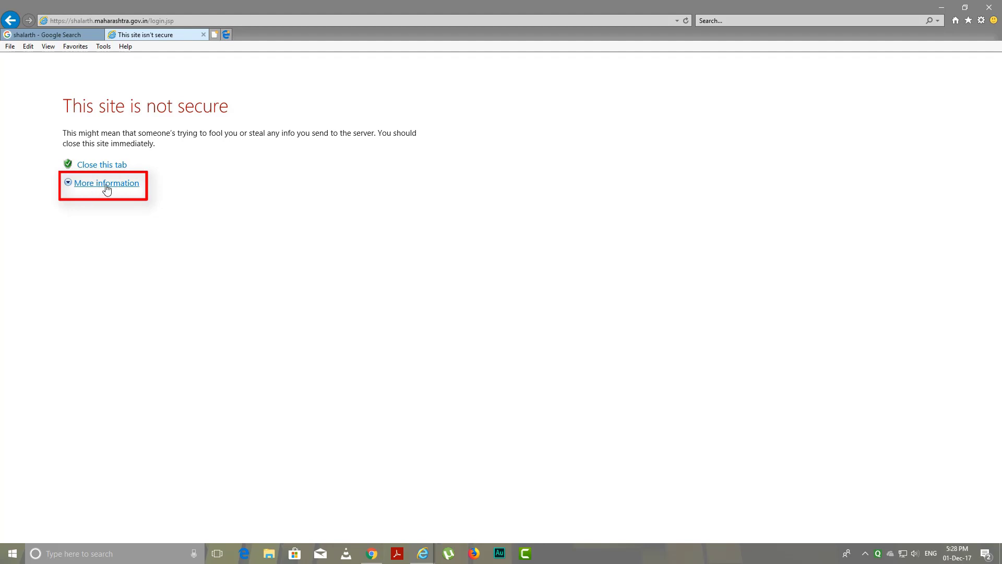
Go on to the Shalarth login page despite IE's certificate warning, then close Internet Explorer and Chrome
left_click(107, 188)
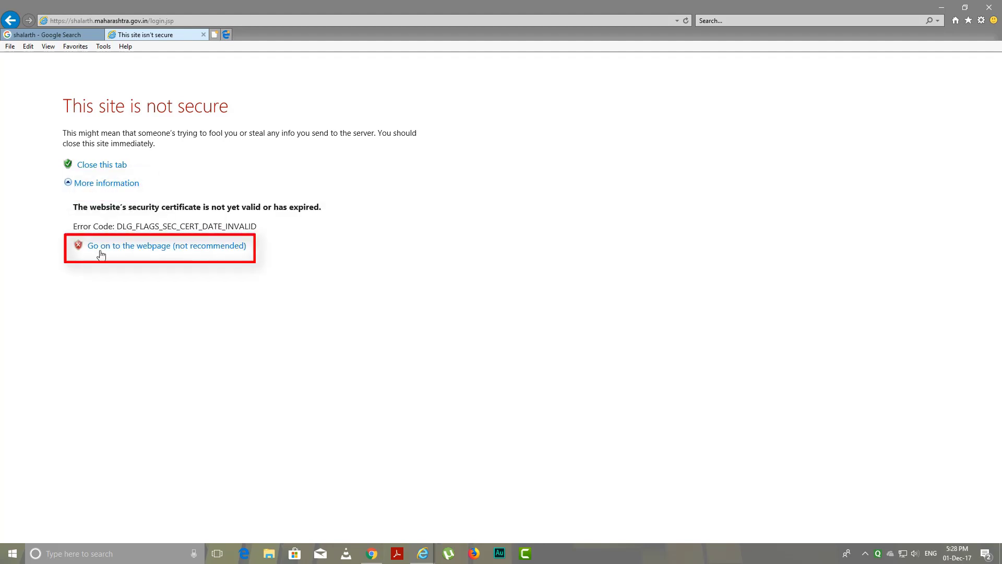
left_click(145, 249)
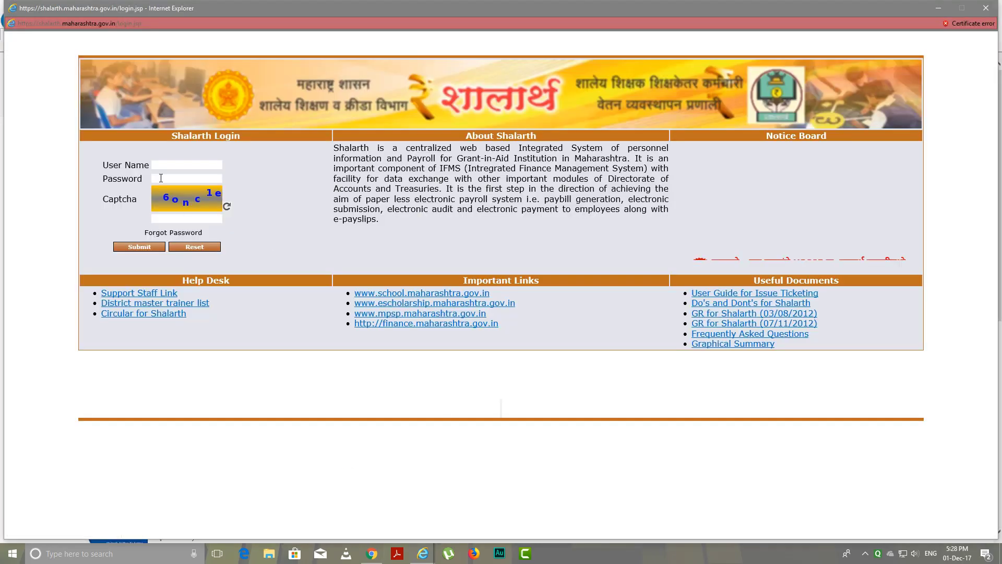
left_click(986, 8)
left_click(986, 8)
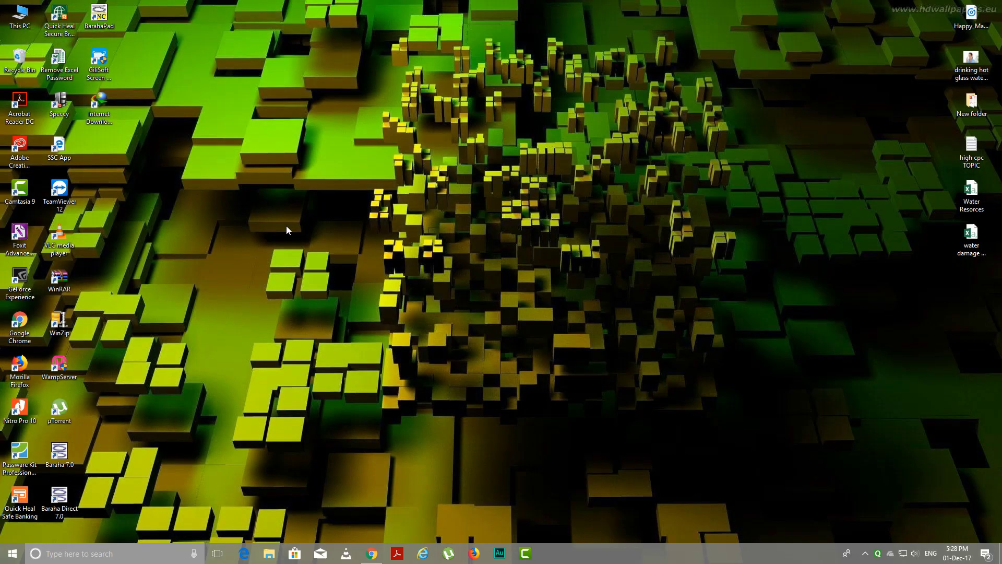